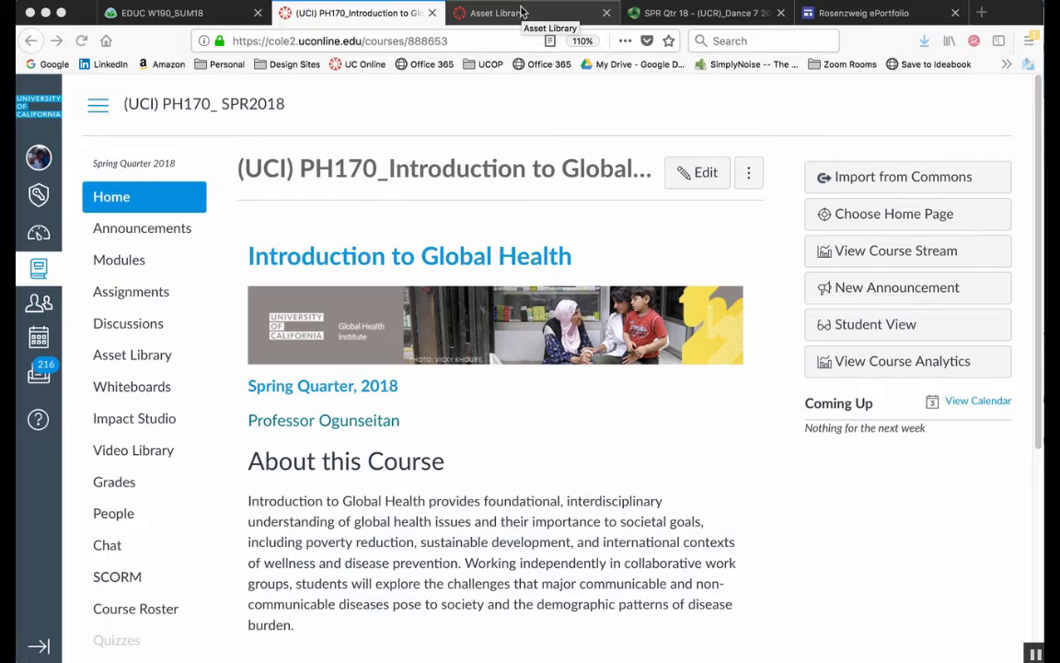
# Step: Switch to the global health course's Asset Library of top student assets sorted by most views
pyautogui.click(523, 12)
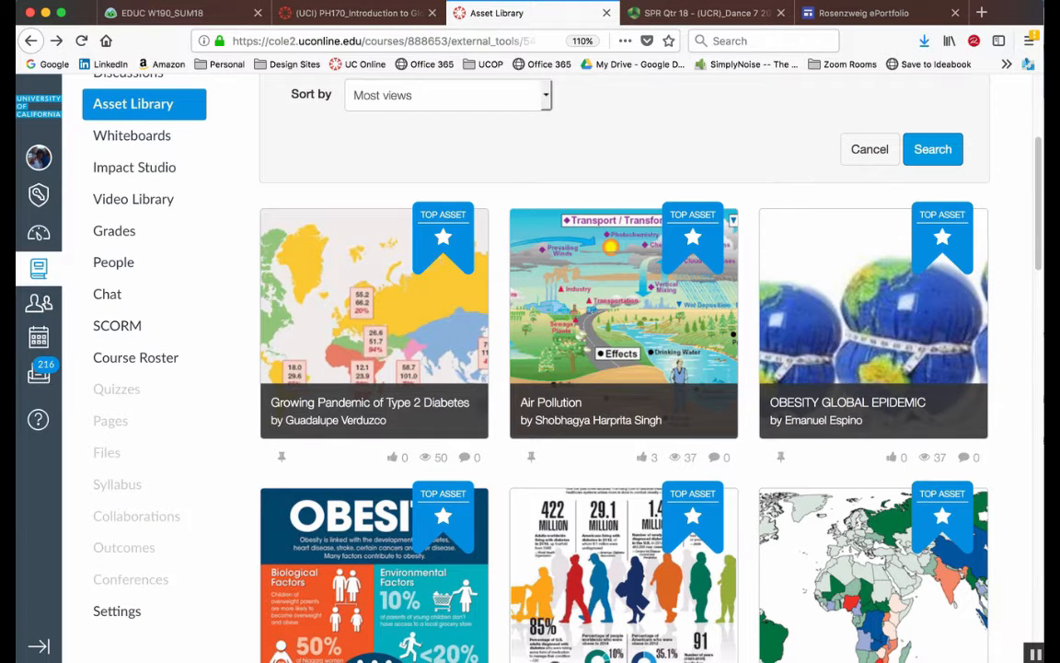
pyautogui.moveTo(1037, 173)
pyautogui.mouseDown()
pyautogui.moveTo(1033, 285)
pyautogui.moveTo(1012, 130)
pyautogui.mouseUp()
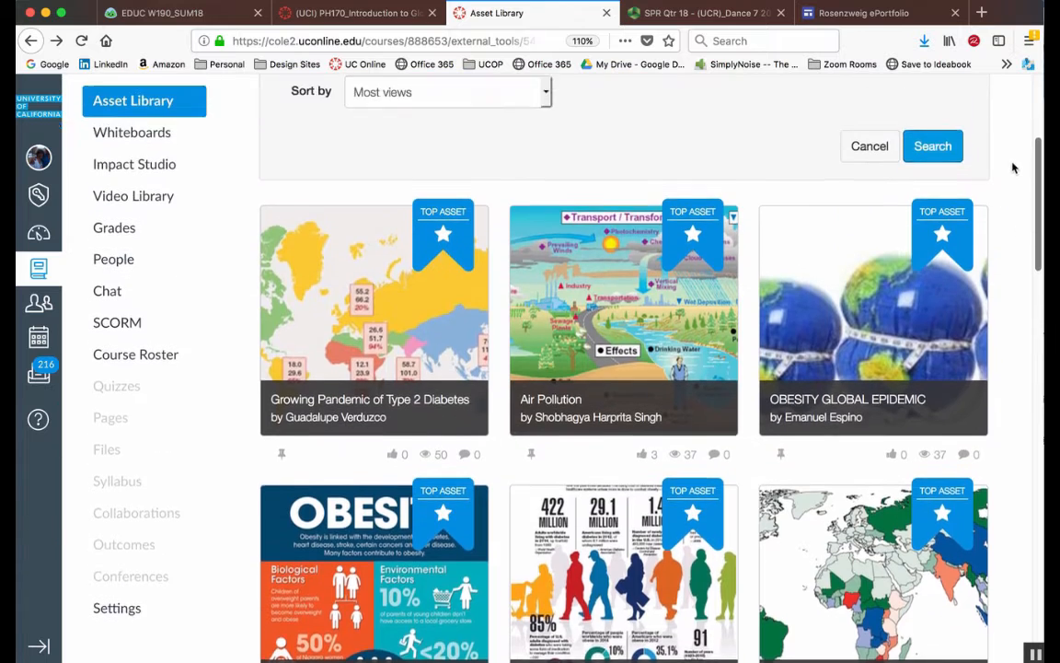
pyautogui.scroll(-1, 1012, 130)
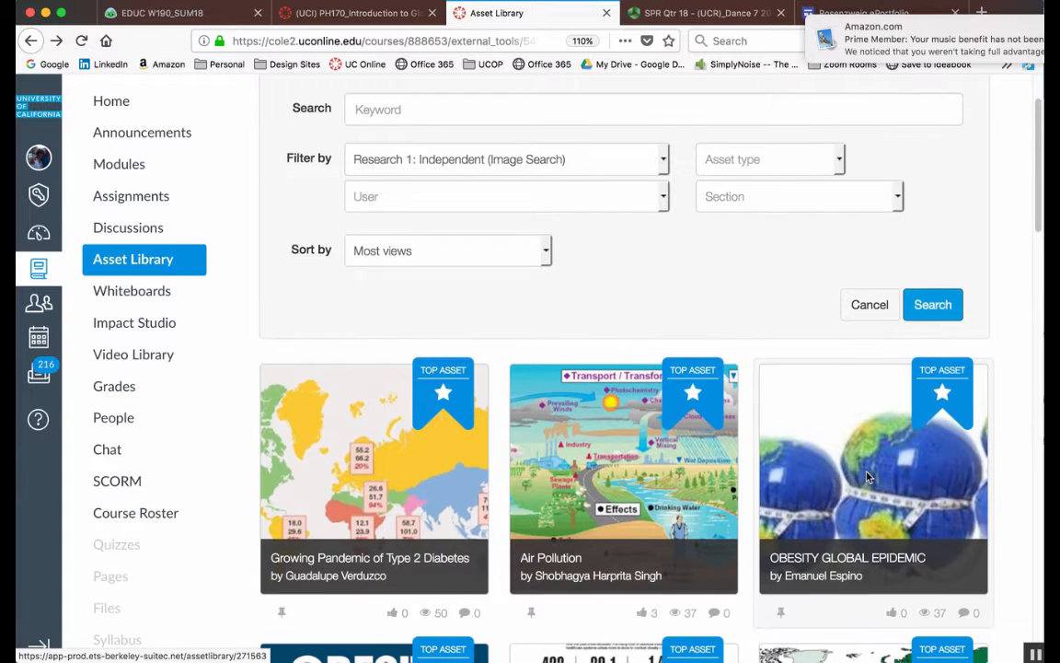
# Step: Open the OBESITY GLOBAL EPIDEMIC asset card to show its description and Used in list
pyautogui.click(867, 475)
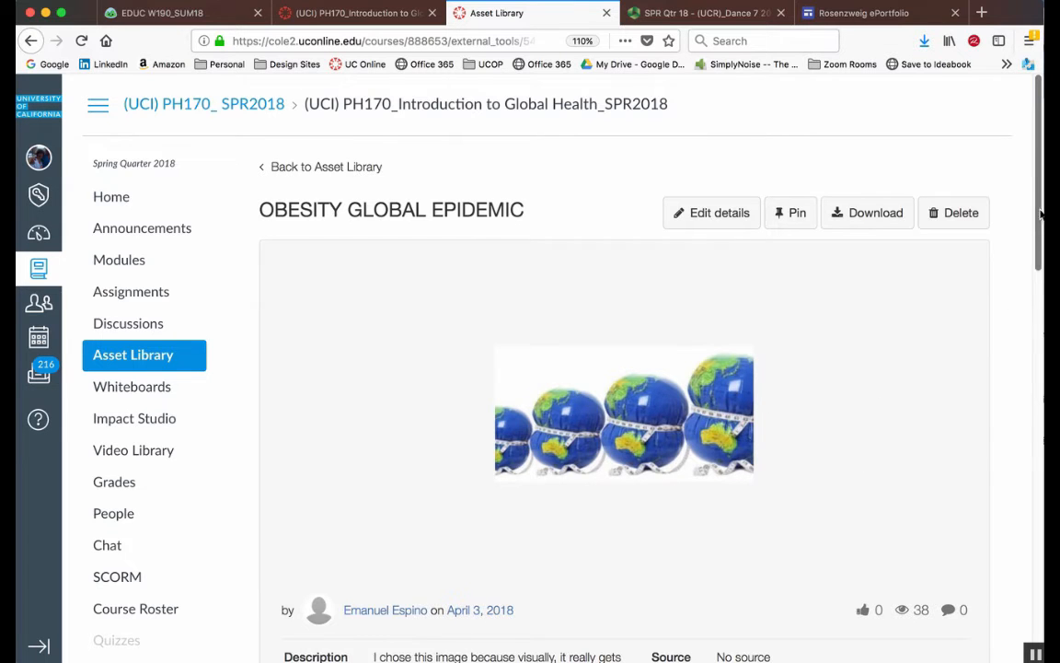
pyautogui.moveTo(1040, 206); pyautogui.dragTo(1038, 375)
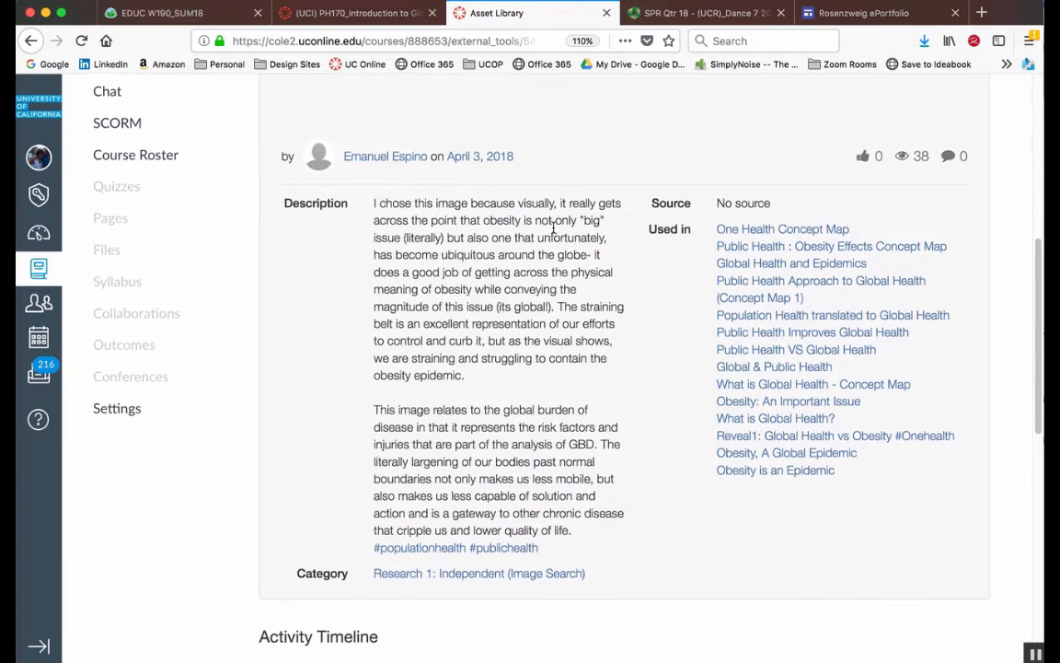
pyautogui.scroll(-2, 553, 227)
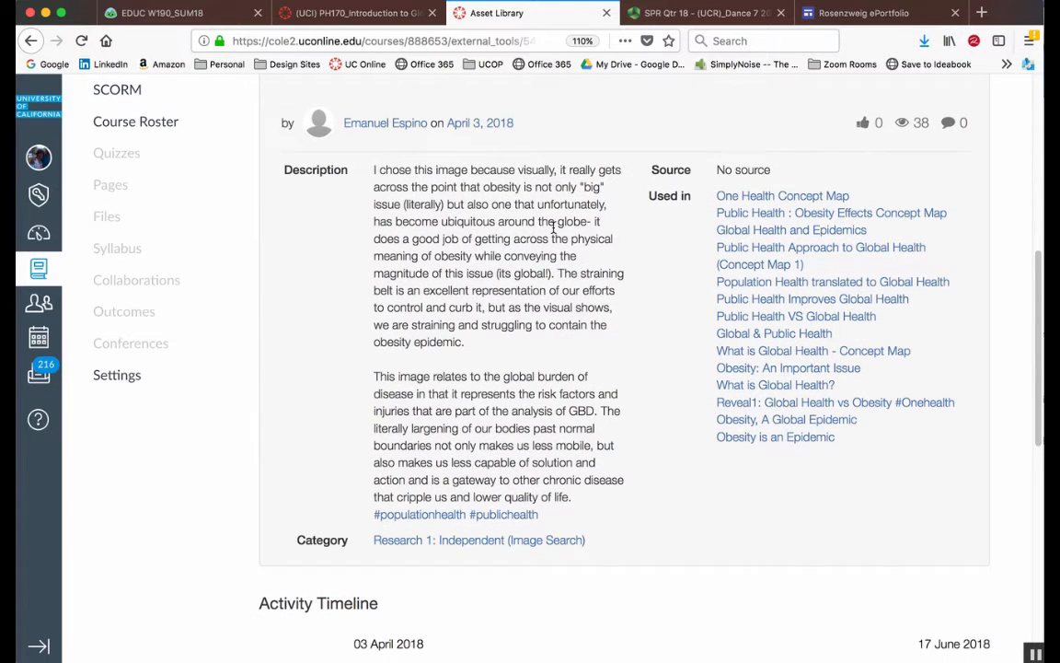
pyautogui.scroll(-3, 553, 227)
pyautogui.scroll(4, 553, 227)
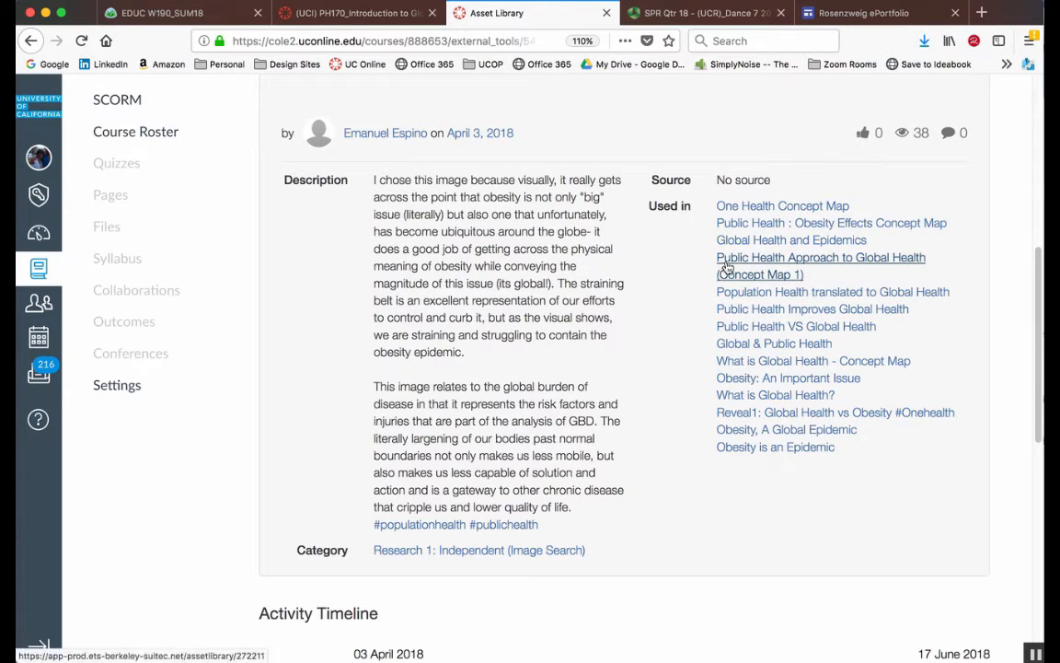
# Step: Open 'Public Health Approach to Global Health (Concept Map 1)' from the Used in list
pyautogui.click(726, 266)
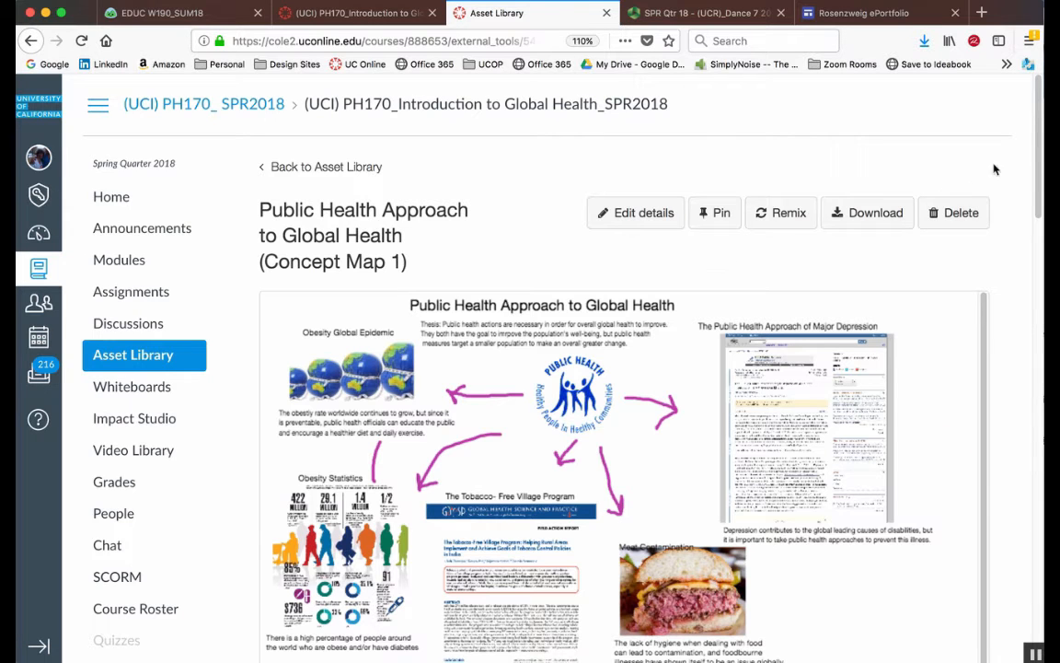
pyautogui.moveTo(1032, 141); pyautogui.dragTo(1036, 168)
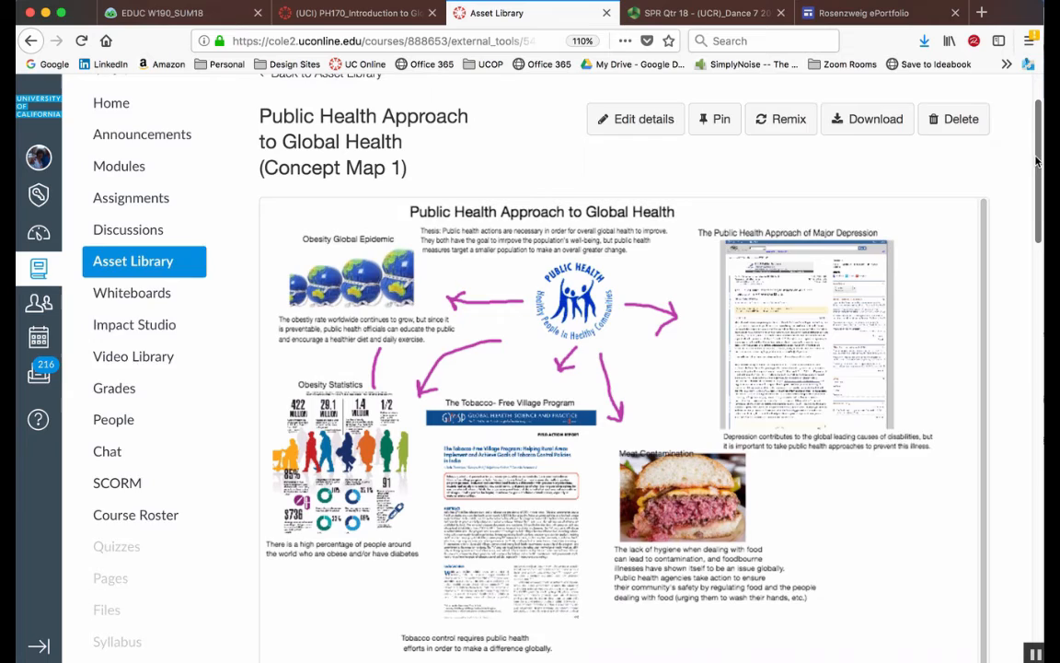